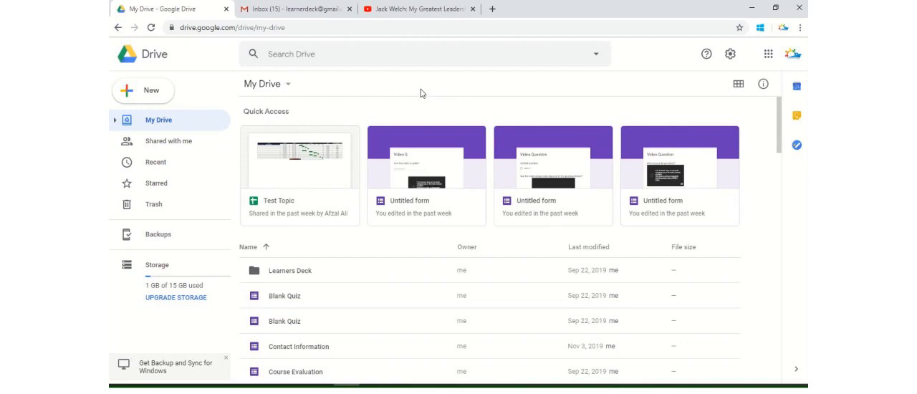
Create a new blank Google Form from Drive.
{"action": "left_click", "coordinate": [147, 91]}
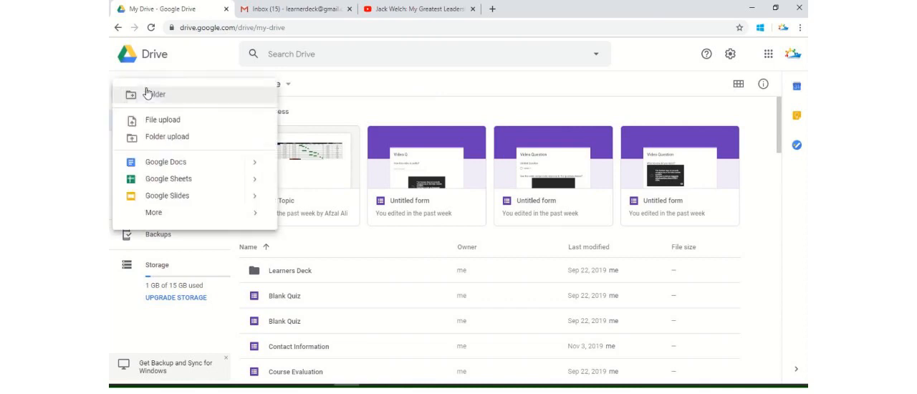
{"action": "mouse_move", "coordinate": [231, 215]}
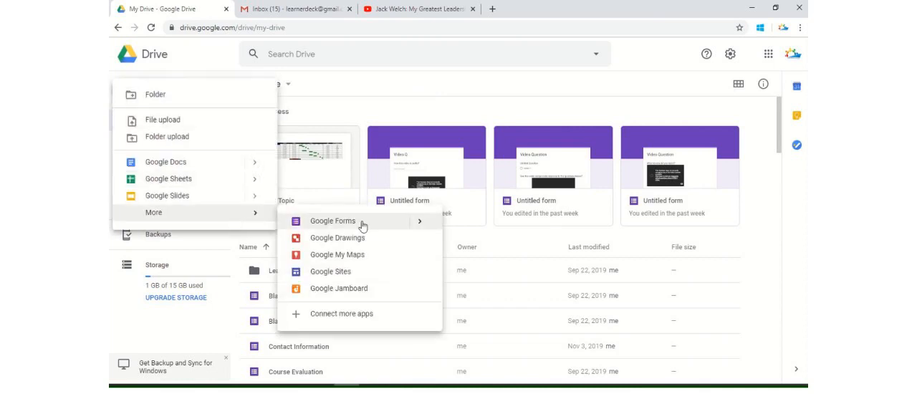
{"action": "mouse_move", "coordinate": [422, 222]}
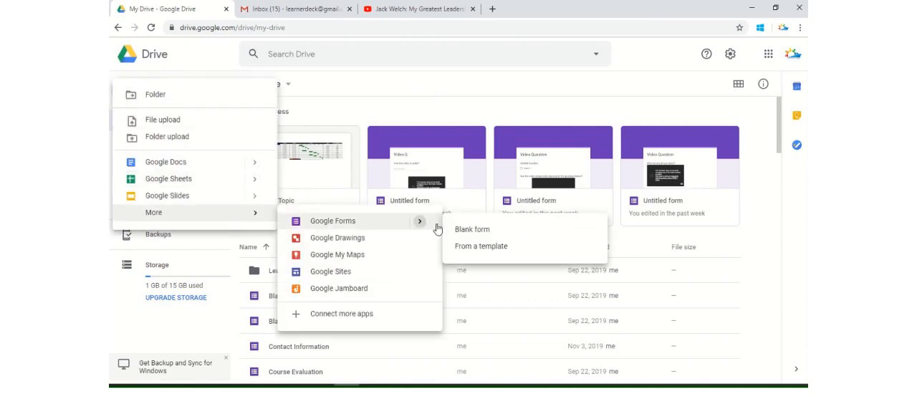
{"action": "left_click", "coordinate": [480, 231]}
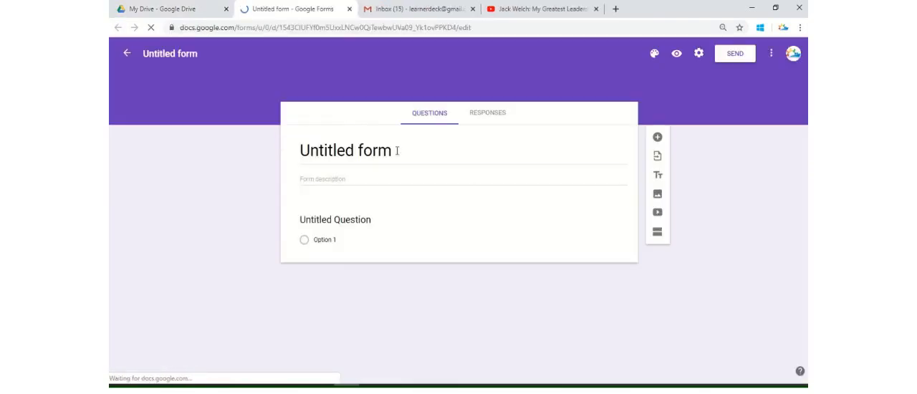
Set the form's title to "Video Qs".
{"action": "left_click", "coordinate": [396, 151]}
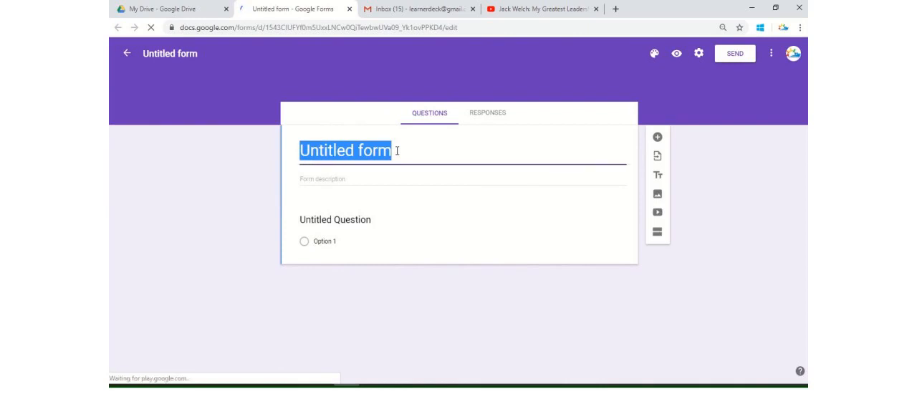
{"action": "type", "text": "V"}
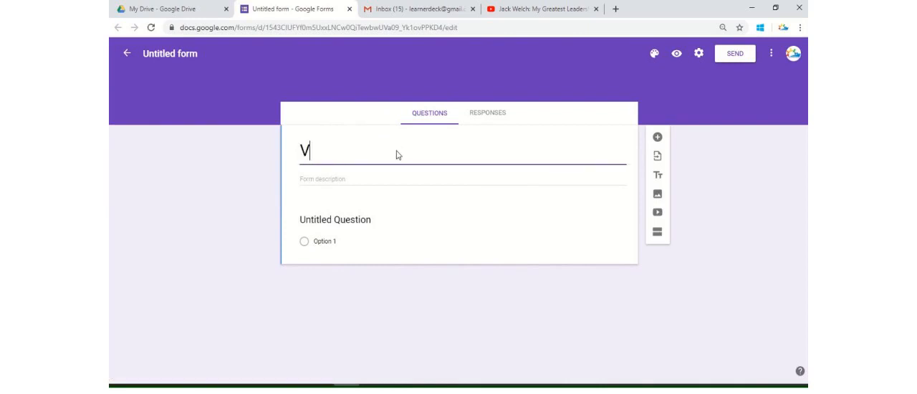
{"action": "type", "text": "ideo Qs"}
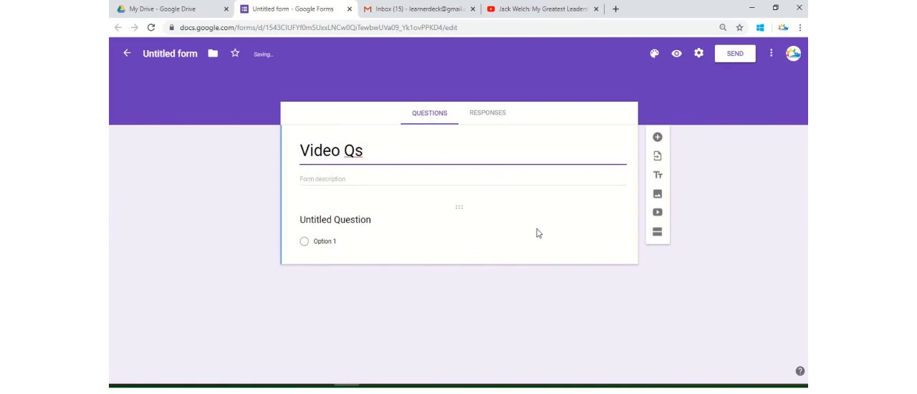
Insert the Jack Welch strategy-versus-execution YouTube video below the untitled question, using its pasted URL.
{"action": "left_click", "coordinate": [362, 220]}
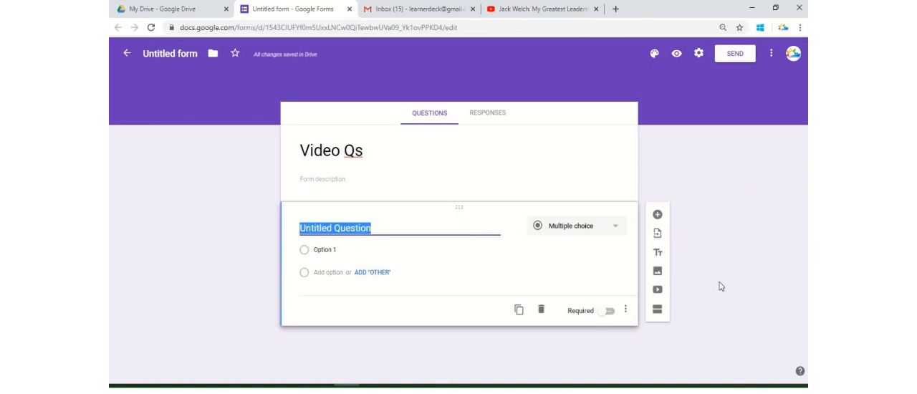
{"action": "left_click", "coordinate": [657, 291]}
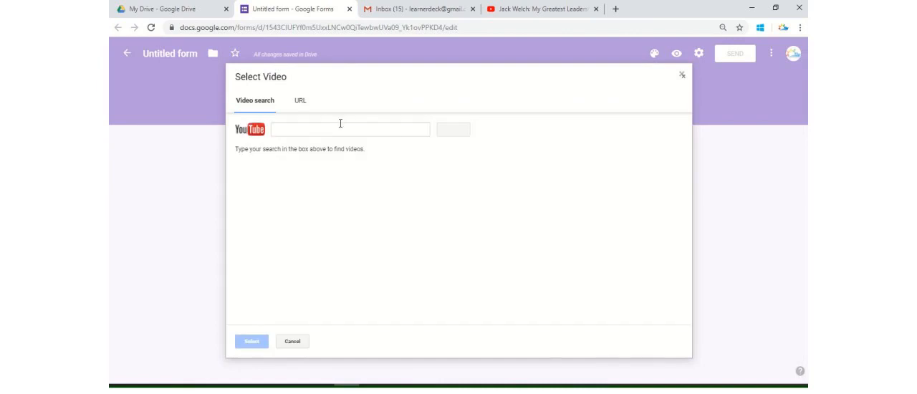
{"action": "left_click", "coordinate": [341, 124]}
{"action": "left_click", "coordinate": [301, 104]}
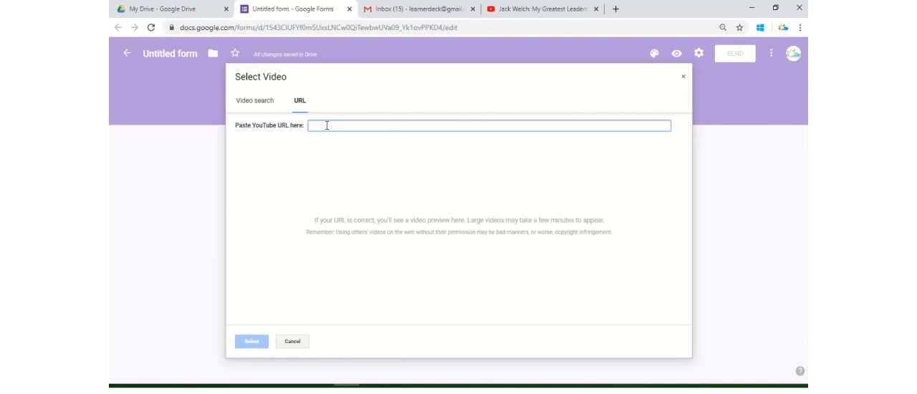
{"action": "type", "text": "https://www.youtube.com/watch?v=aolkXtxYQys"}
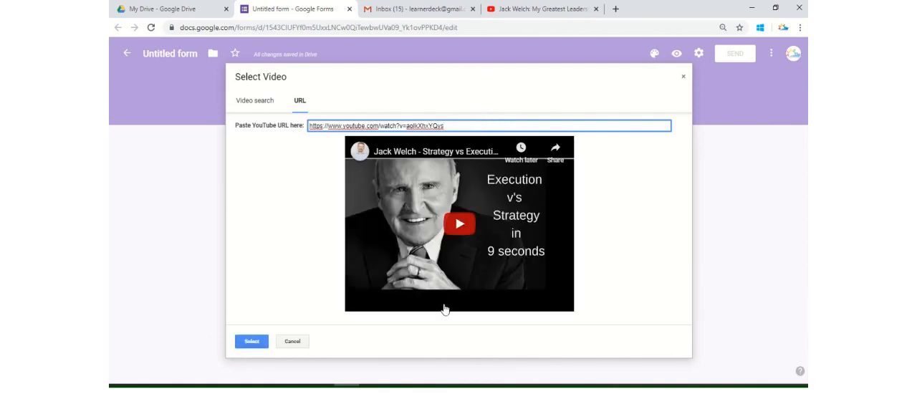
{"action": "left_click", "coordinate": [255, 341]}
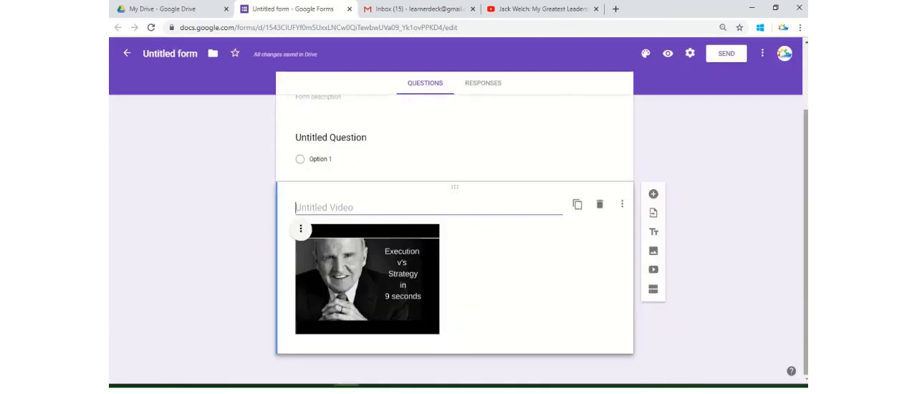
Center-align the inserted video and title it "Answer the following qs based on this video?".
{"action": "left_click", "coordinate": [302, 230]}
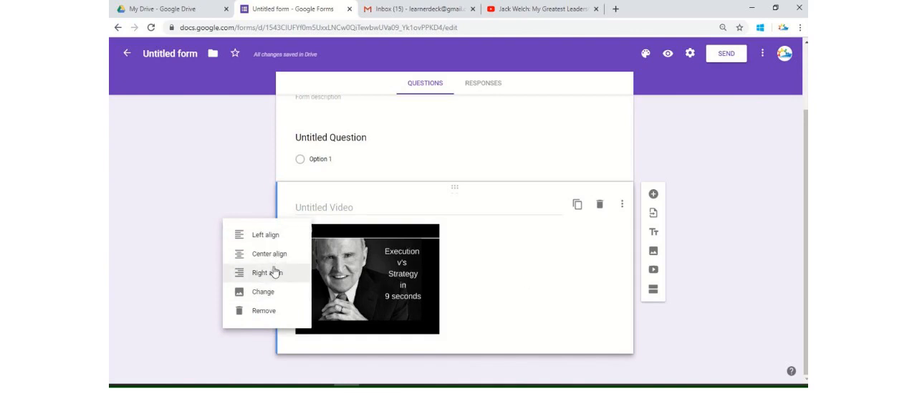
{"action": "left_click", "coordinate": [272, 254]}
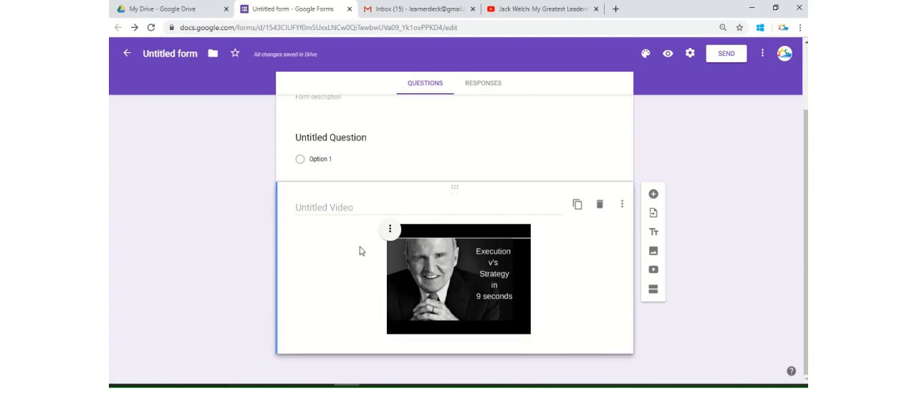
{"action": "left_click", "coordinate": [358, 204]}
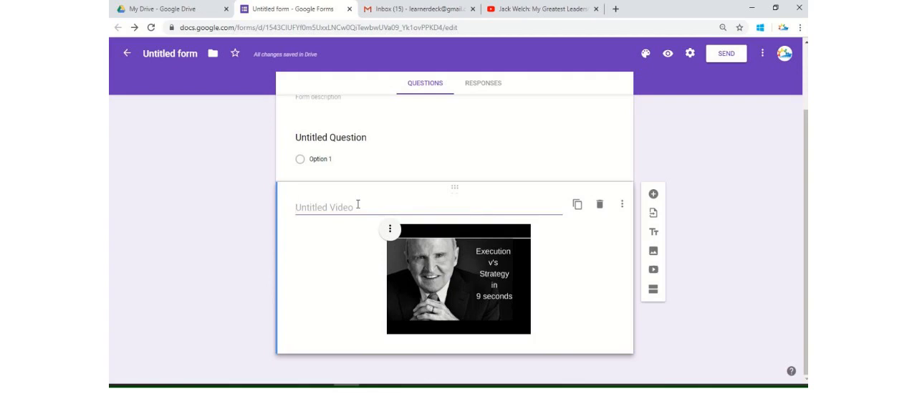
{"action": "type", "text": "Ans"}
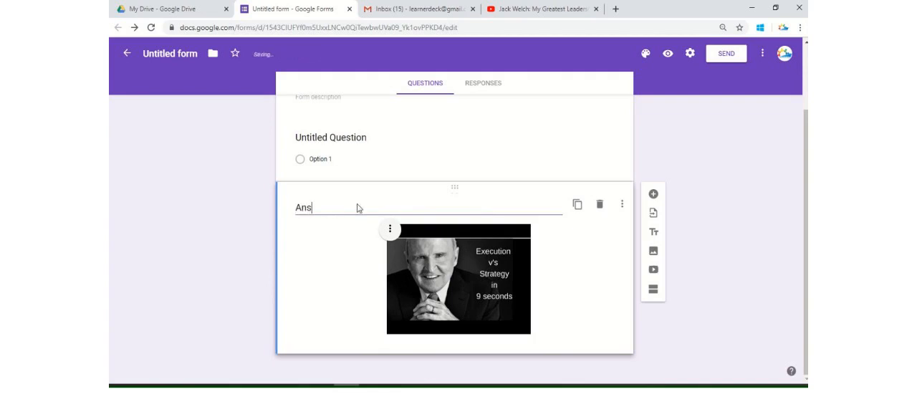
{"action": "type", "text": "wer the f"}
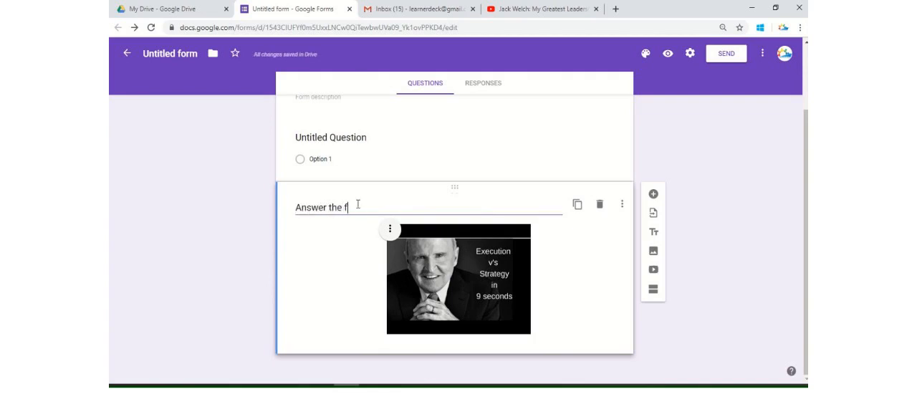
{"action": "type", "text": "ollowing qs based "}
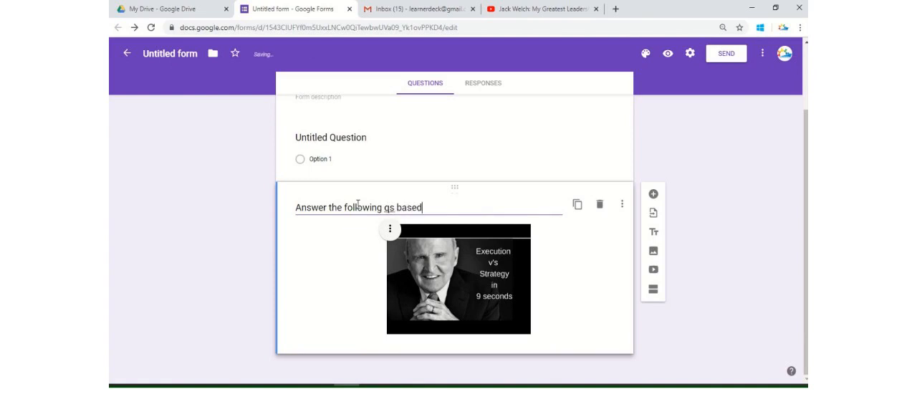
{"action": "type", "text": "on this "}
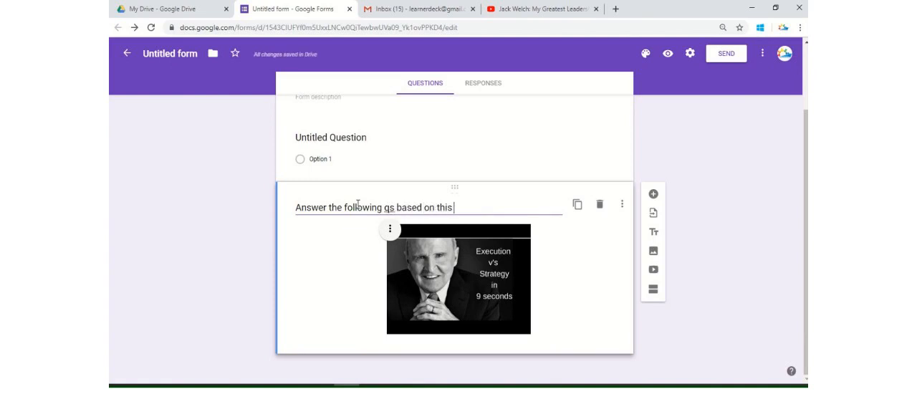
{"action": "type", "text": "video?"}
Add a multiple choice question "Did you enjoyed the video?" below the video with all suggested answers: Yes, No and Maybe.
{"action": "left_click", "coordinate": [654, 194]}
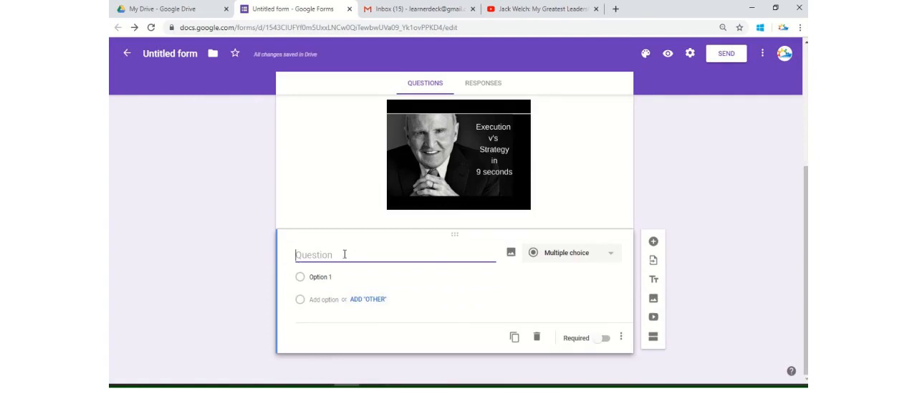
{"action": "type", "text": "Did you"}
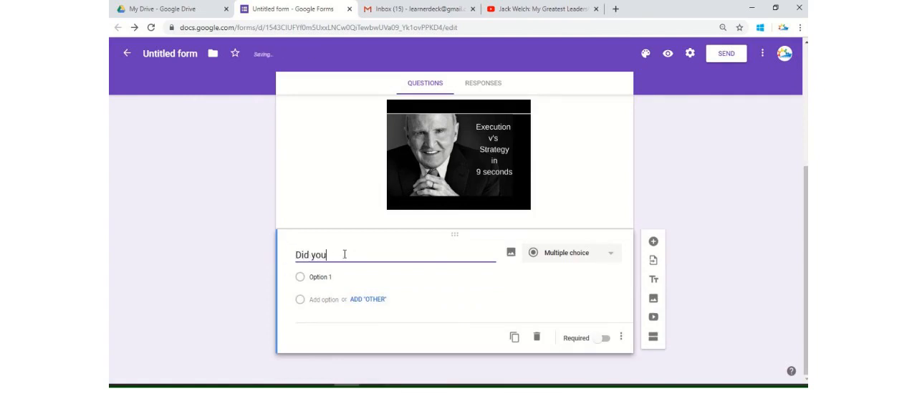
{"action": "type", "text": " enjoyed the vide"}
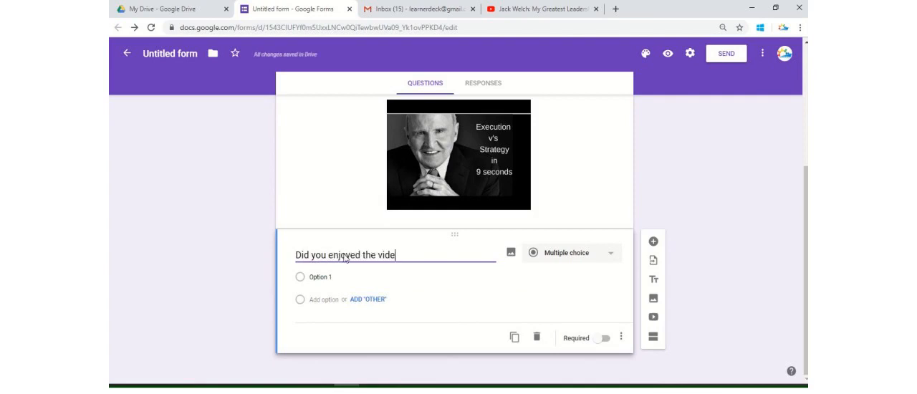
{"action": "type", "text": "o?"}
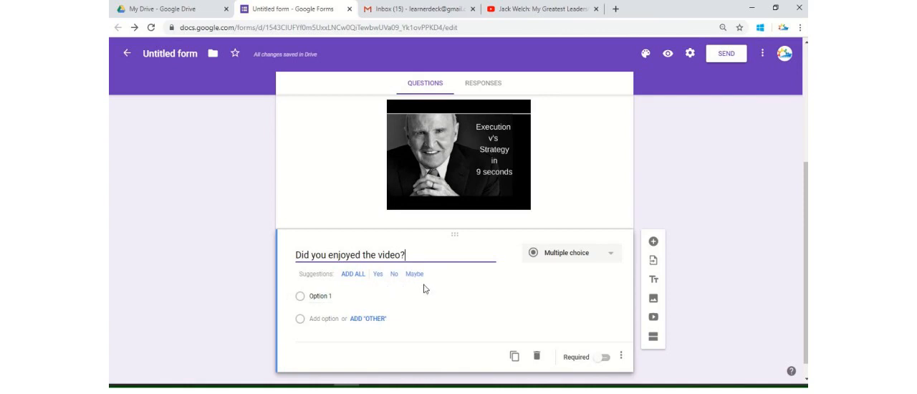
{"action": "left_click", "coordinate": [354, 275]}
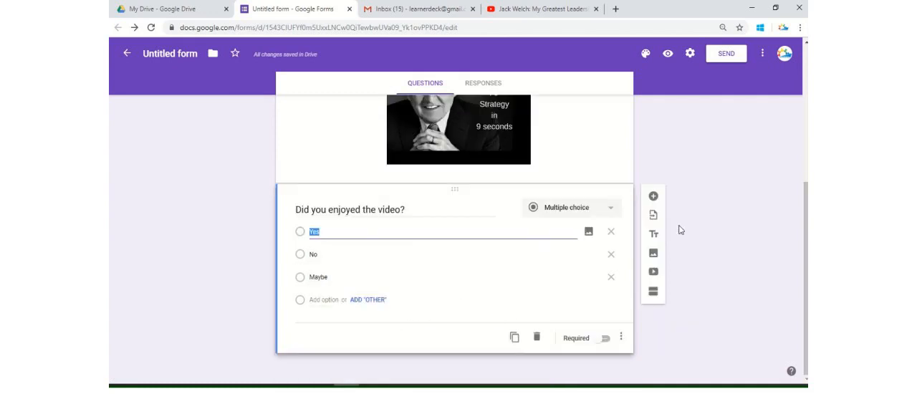
Add a multiple choice question "Will you refer this video to your friend?" with all suggested answers: Yes, No and Maybe.
{"action": "left_click", "coordinate": [652, 198]}
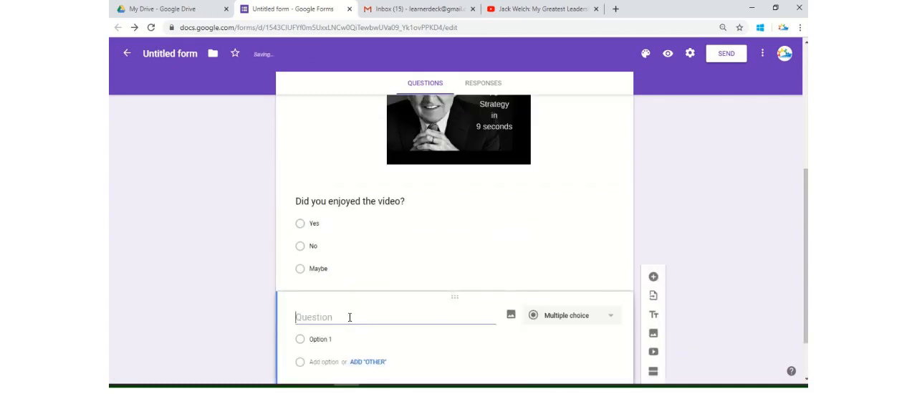
{"action": "type", "text": "W"}
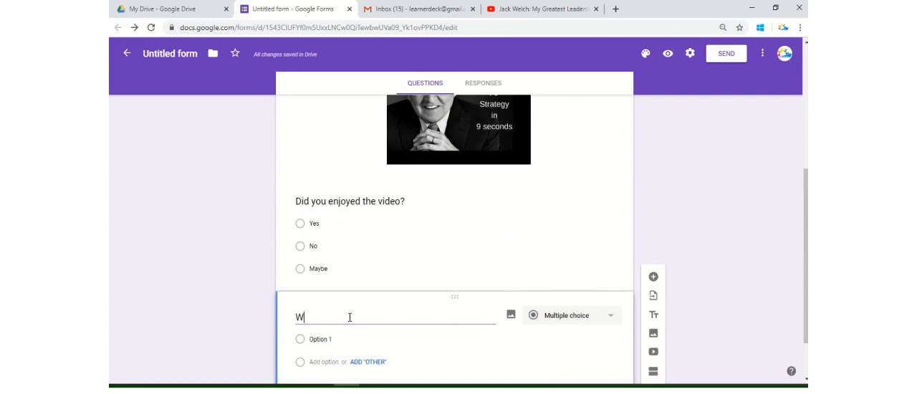
{"action": "type", "text": "ill you "}
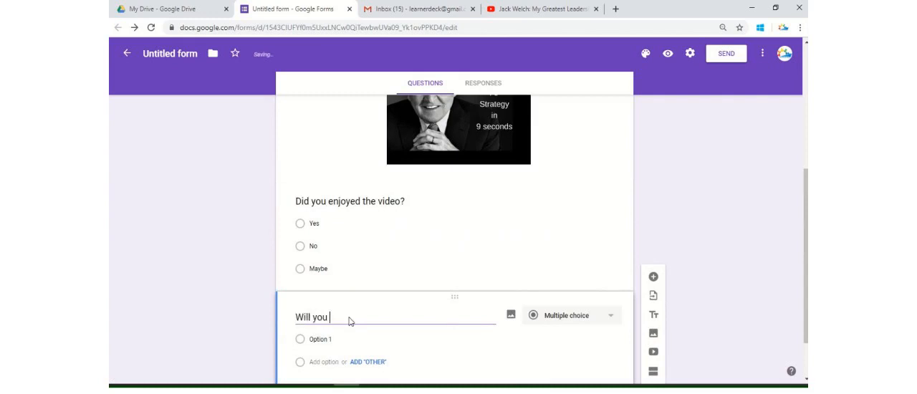
{"action": "type", "text": "refer this video to"}
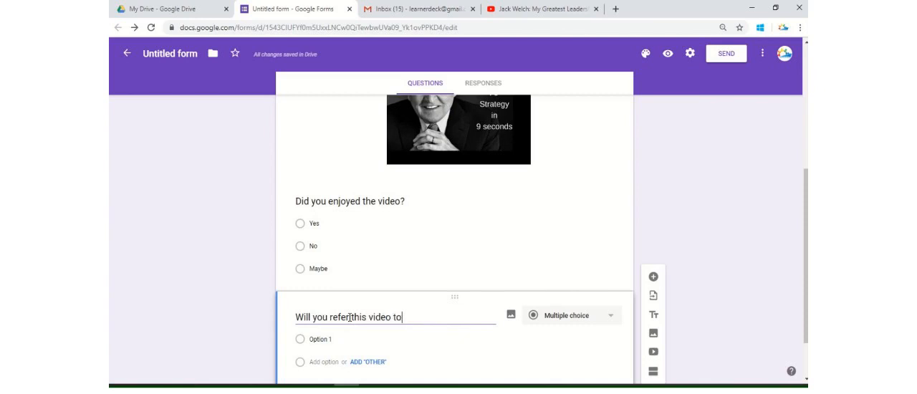
{"action": "type", "text": " your friend?"}
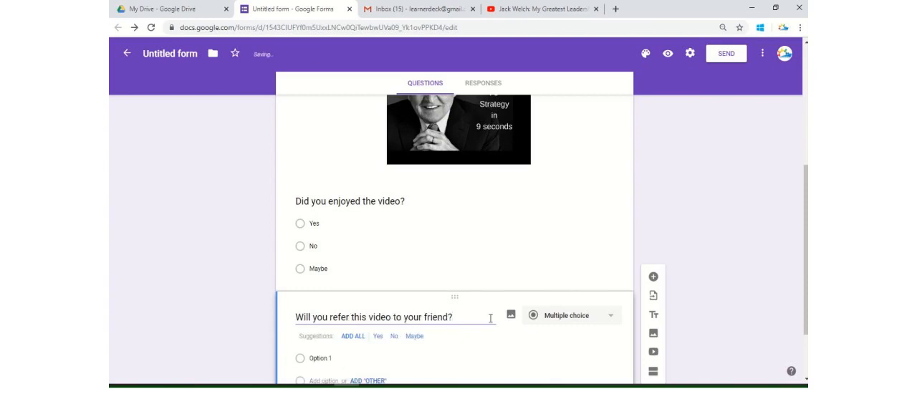
{"action": "scroll", "coordinate": [477, 286], "scroll_direction": "down", "scroll_amount": 2}
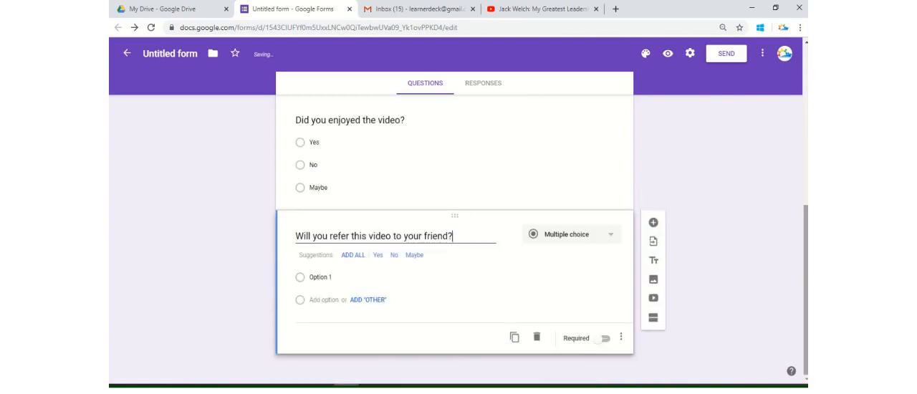
{"action": "left_click", "coordinate": [353, 255]}
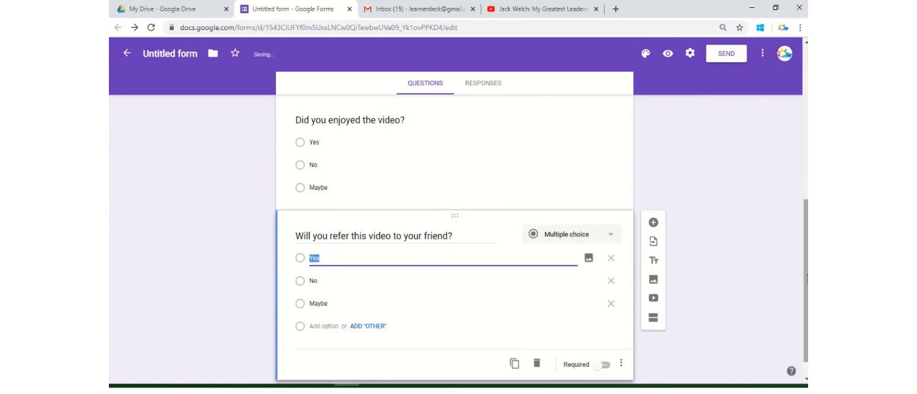
Review the form from its title through the video to the last question.
{"action": "scroll", "coordinate": [675, 293], "scroll_direction": "up", "scroll_amount": 3}
{"action": "scroll", "coordinate": [487, 212], "scroll_direction": "down", "scroll_amount": 3}
{"action": "scroll", "coordinate": [487, 212], "scroll_direction": "up", "scroll_amount": 3}
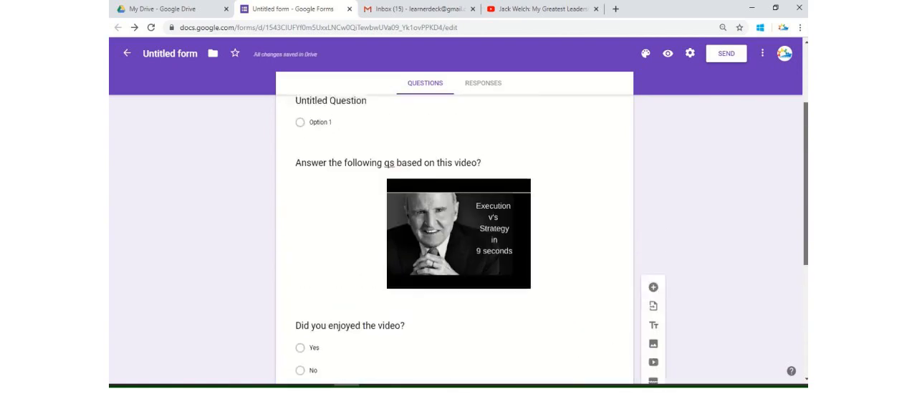
{"action": "scroll", "coordinate": [487, 212], "scroll_direction": "down", "scroll_amount": 4}
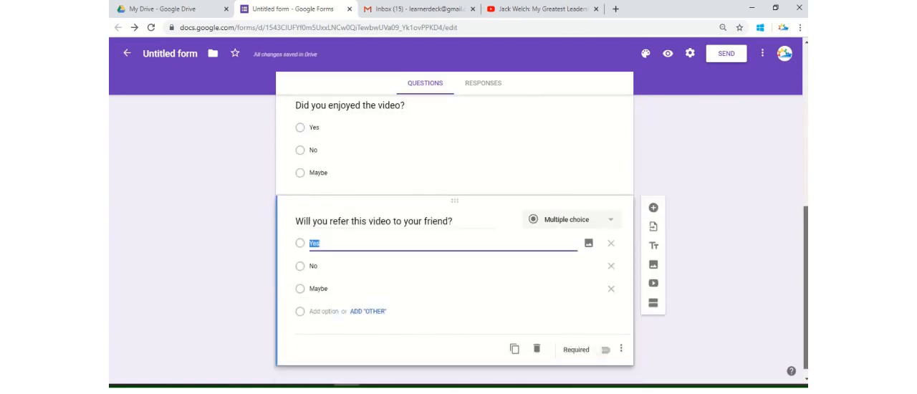
{"action": "scroll", "coordinate": [419, 197], "scroll_direction": "up", "scroll_amount": 3}
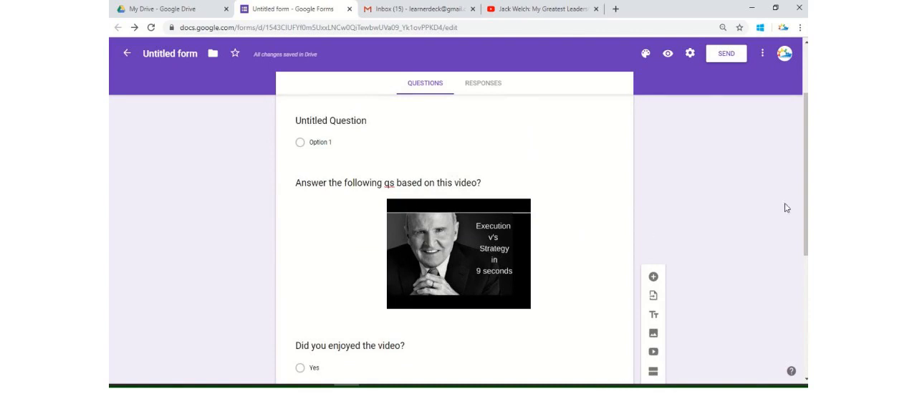
{"action": "left_click_drag", "start_coordinate": [806, 208], "coordinate": [806, 235]}
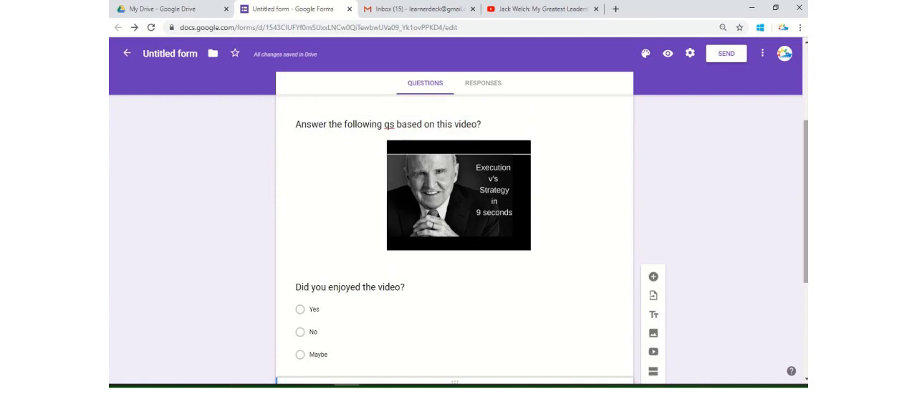
{"action": "left_click_drag", "start_coordinate": [806, 237], "coordinate": [801, 171]}
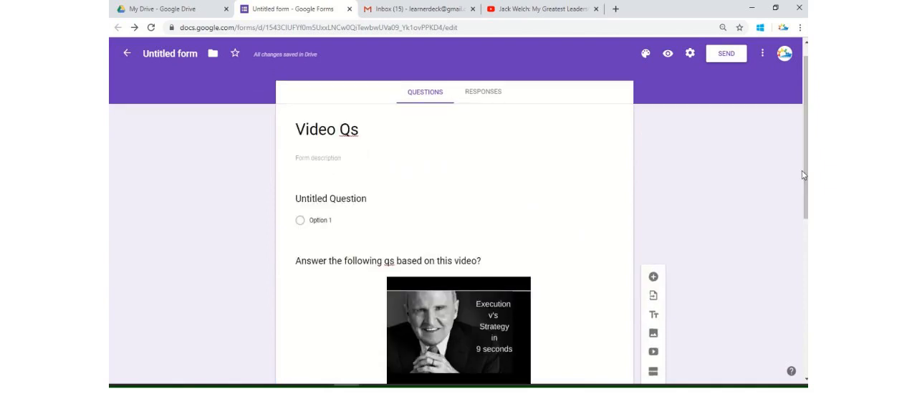